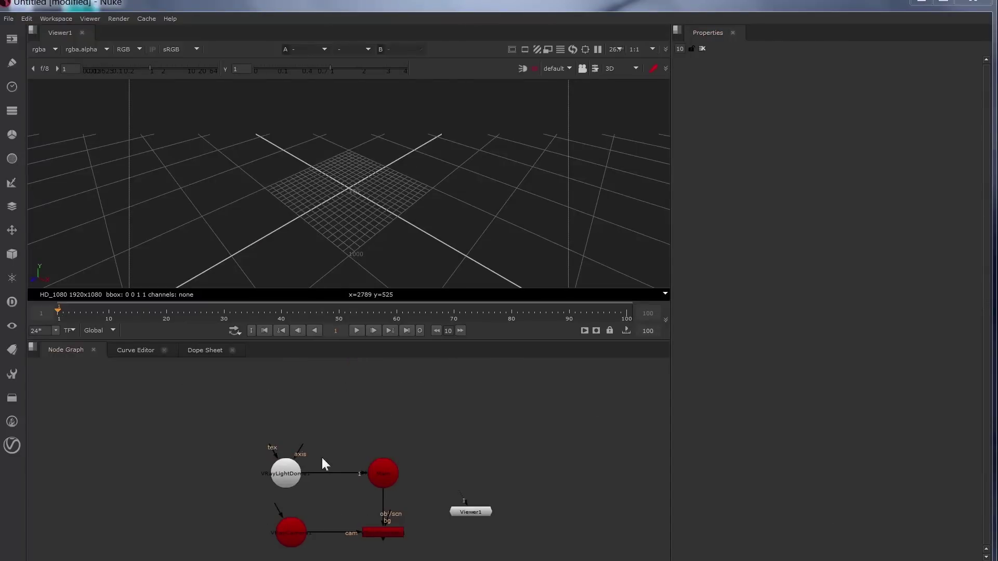
Read sphere_all.fbx in as geometry with all objects loaded
{"action": "key", "text": "r"}
{"action": "left_click", "coordinate": [421, 232]}
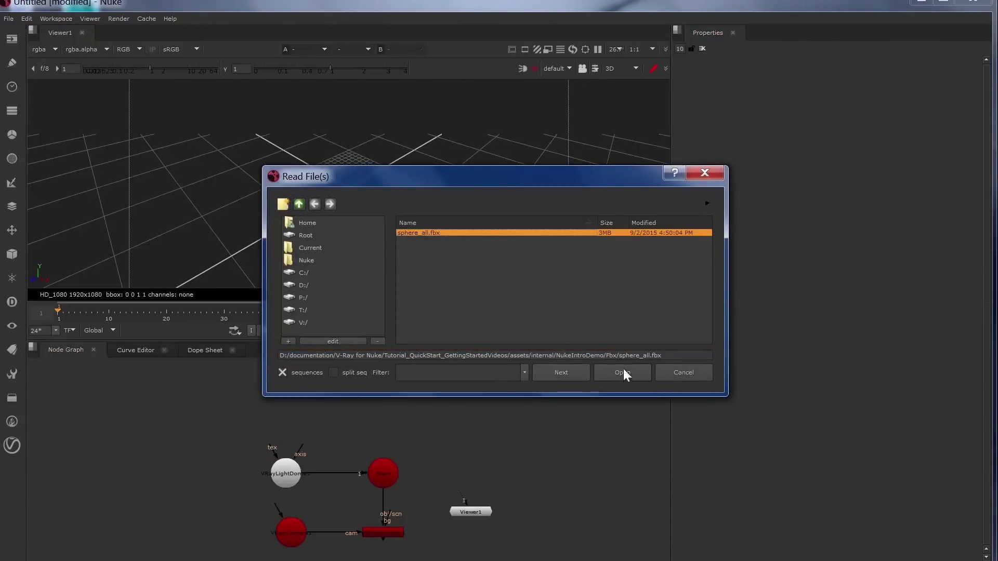
{"action": "left_click", "coordinate": [622, 372]}
{"action": "left_click", "coordinate": [735, 179]}
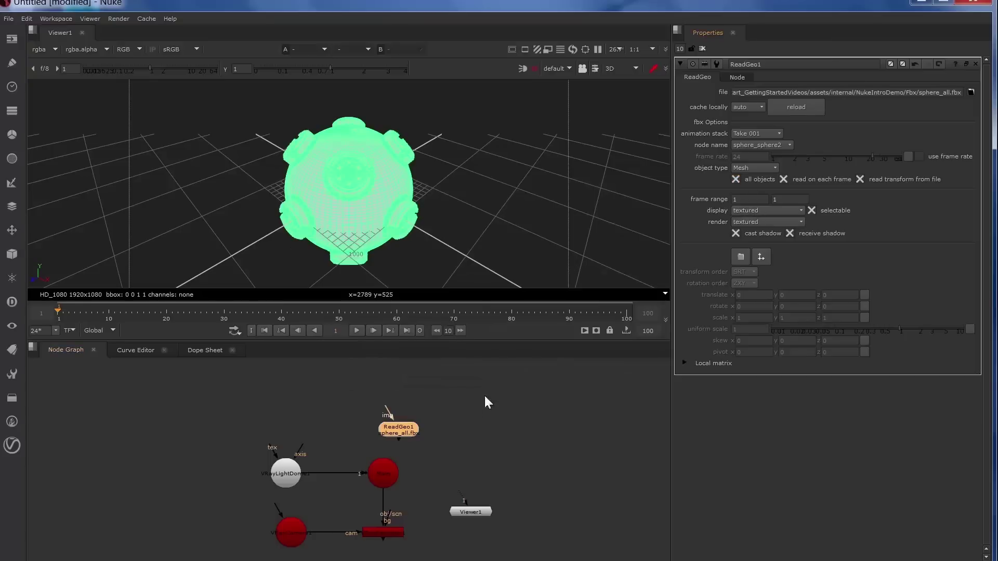
{"action": "left_click", "coordinate": [701, 48]}
Read sphere_all.obj from the Obj folder in as geometry
{"action": "key", "text": "r"}
{"action": "left_click", "coordinate": [298, 204]}
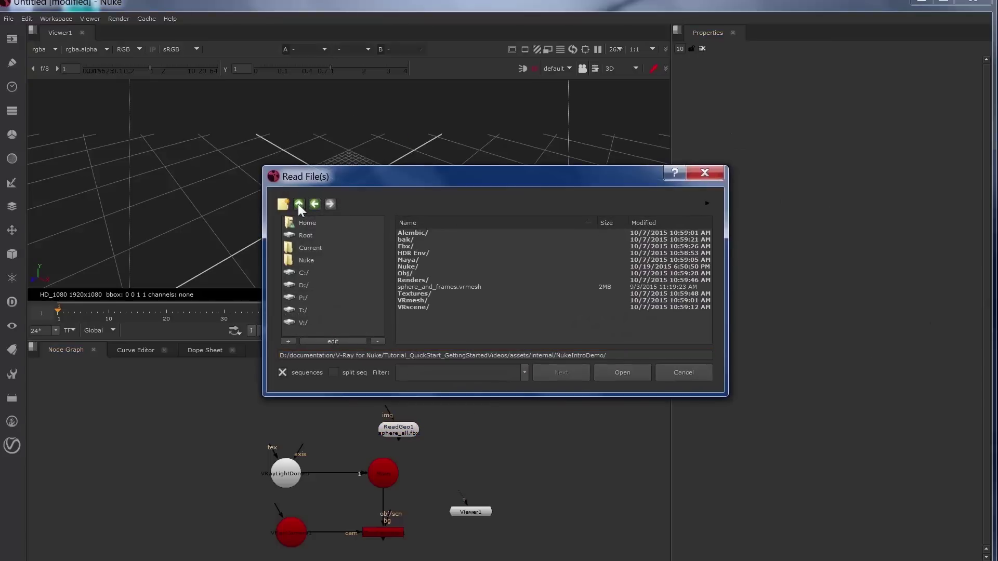
{"action": "double_click", "coordinate": [432, 270]}
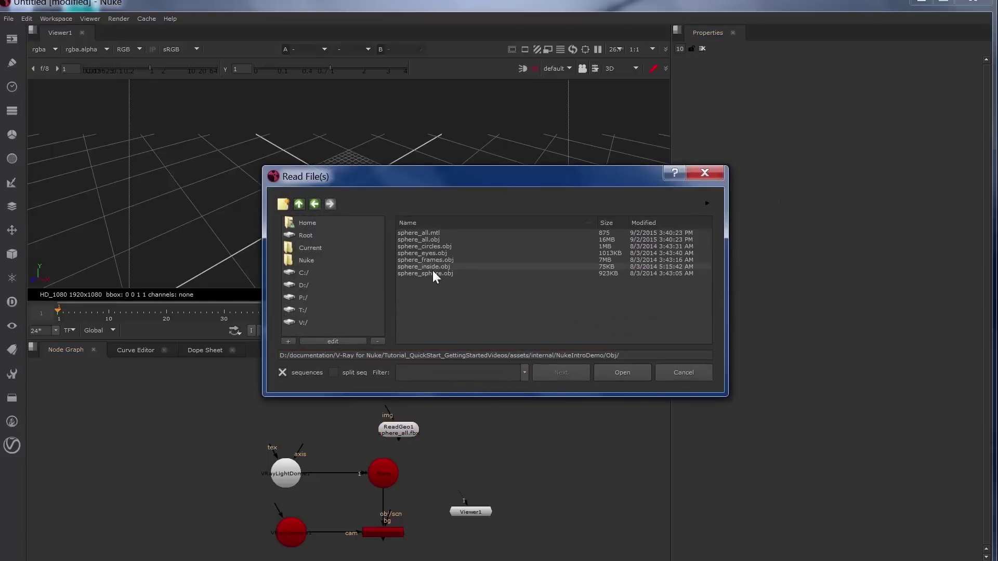
{"action": "left_click", "coordinate": [438, 239]}
{"action": "left_click", "coordinate": [618, 371]}
Read Alembic sphereAll_animate_02.abc as a single node, then move the three ReadGeo nodes up-left
{"action": "key", "text": "r"}
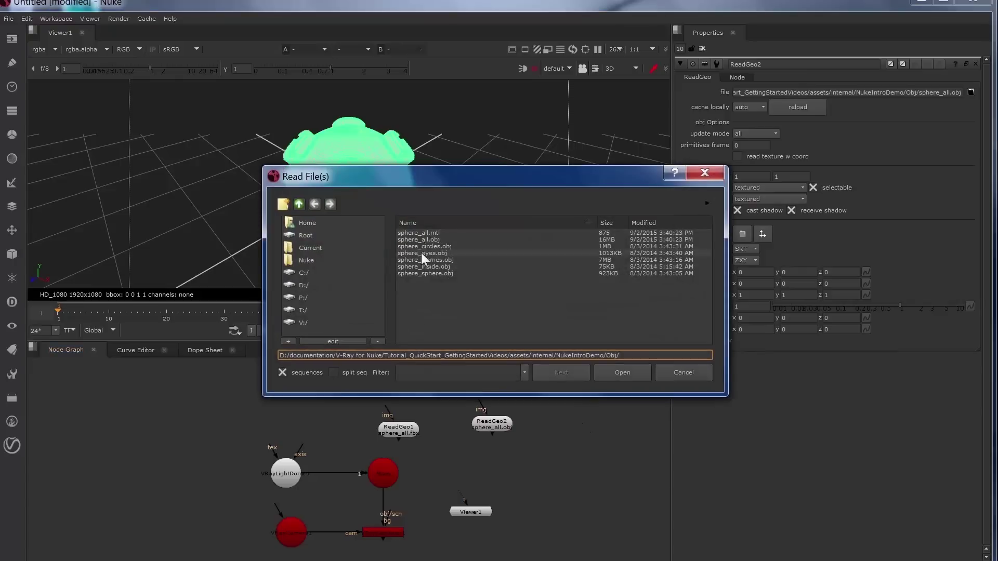
{"action": "left_click", "coordinate": [315, 204]}
{"action": "double_click", "coordinate": [447, 235]}
{"action": "left_click", "coordinate": [448, 239]}
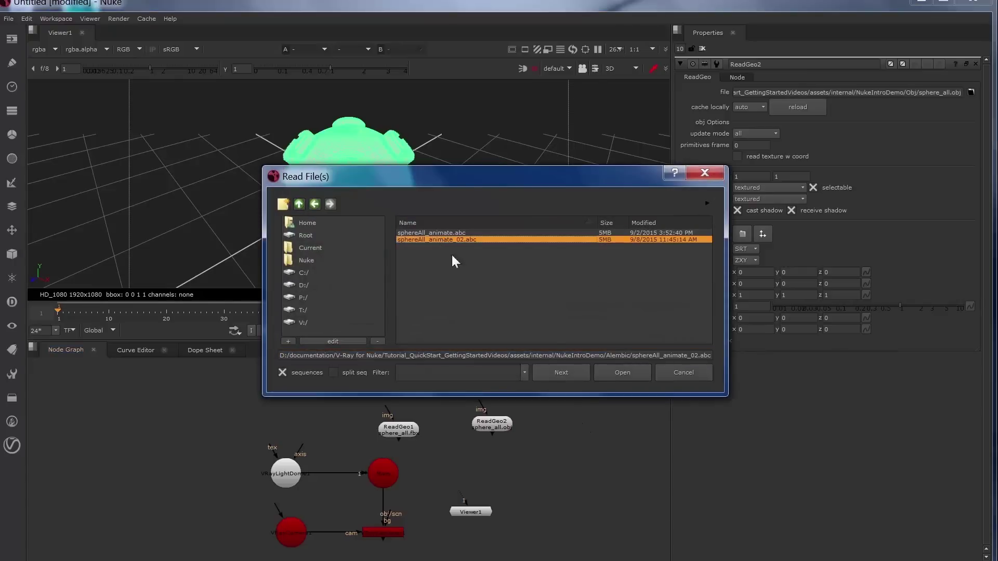
{"action": "left_click", "coordinate": [621, 372]}
{"action": "left_click", "coordinate": [582, 444]}
{"action": "left_click", "coordinate": [590, 422]}
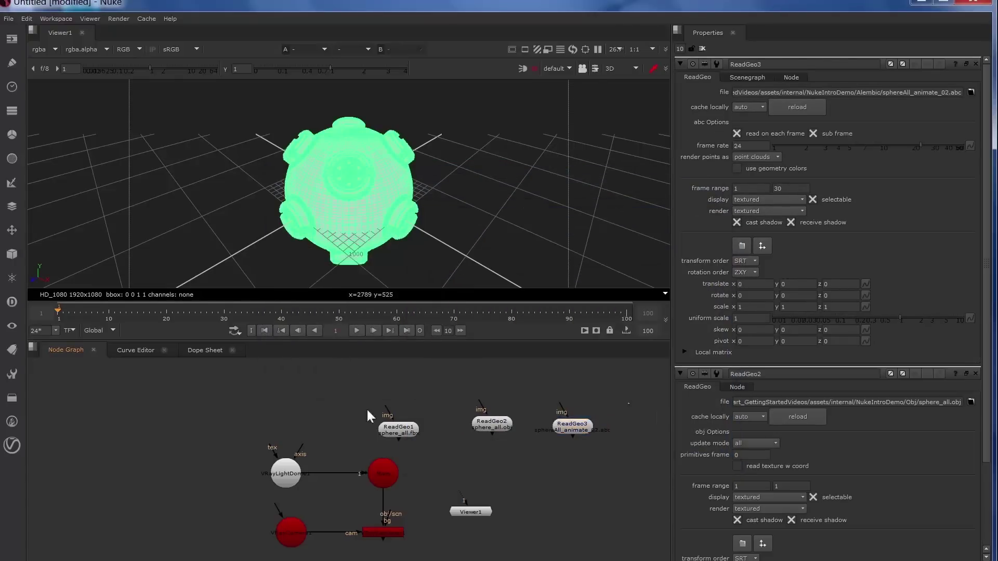
{"action": "left_click_drag", "start_coordinate": [367, 408], "coordinate": [546, 392]}
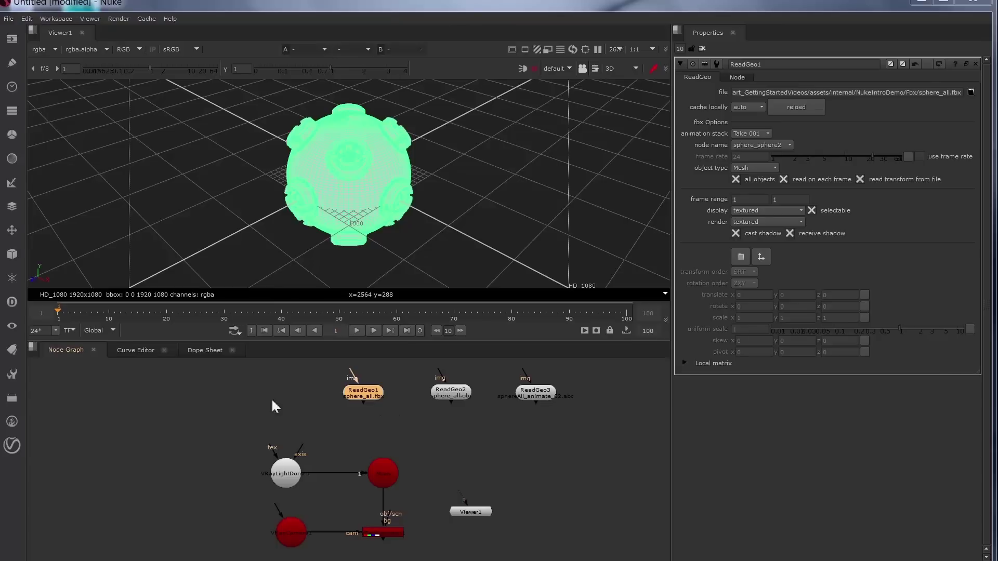
Create a VRayMtl node and an ApplyMaterial node connected under ReadGeo1
{"action": "key", "text": "Tab"}
{"action": "type", "text": "vraymtl"}
{"action": "key", "text": "Return"}
{"action": "key", "text": "Tab"}
{"action": "type", "text": "apply"}
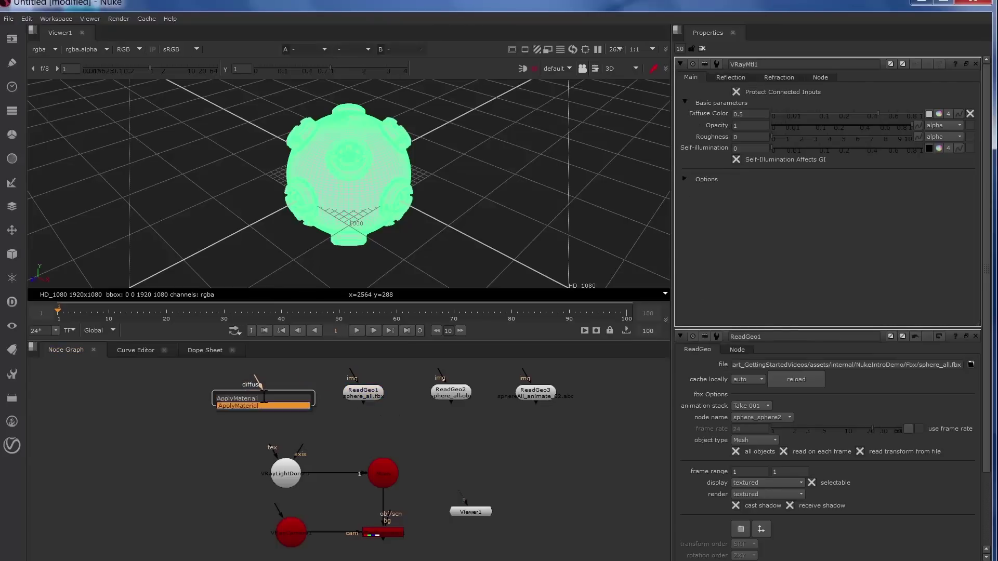
{"action": "key", "text": "Return"}
{"action": "left_click_drag", "start_coordinate": [266, 415], "coordinate": [518, 416]}
Add connected ApplyMaterial copies under ReadGeo2 and ReadGeo3, wiring the material through a dot
{"action": "key", "text": "ctrl+c"}
{"action": "left_click", "coordinate": [451, 394]}
{"action": "left_click", "coordinate": [535, 394], "text": "shift"}
{"action": "key", "text": "ctrl+v"}
{"action": "left_click", "coordinate": [454, 432]}
{"action": "left_click_drag", "start_coordinate": [353, 404], "coordinate": [330, 411], "text": "ctrl"}
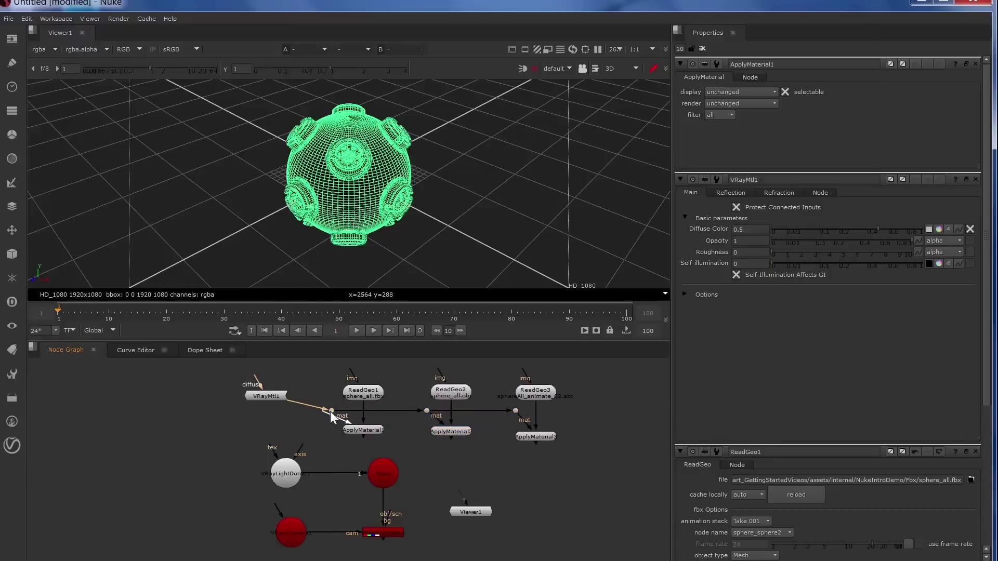
Show the V-Ray renderer's 2D output in the viewer, fitted to the frame
{"action": "left_click", "coordinate": [386, 532]}
{"action": "key", "text": "1"}
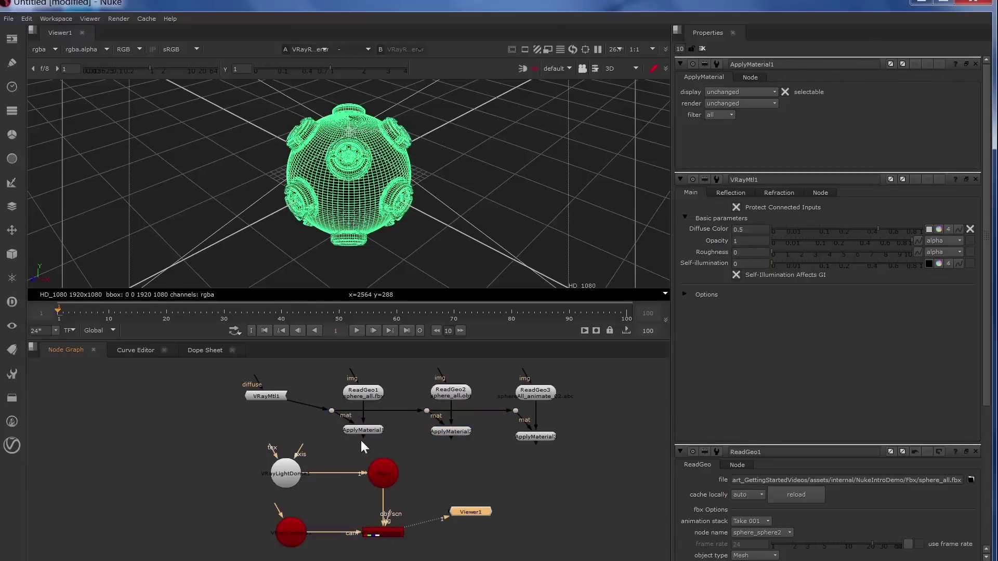
{"action": "left_click", "coordinate": [373, 534]}
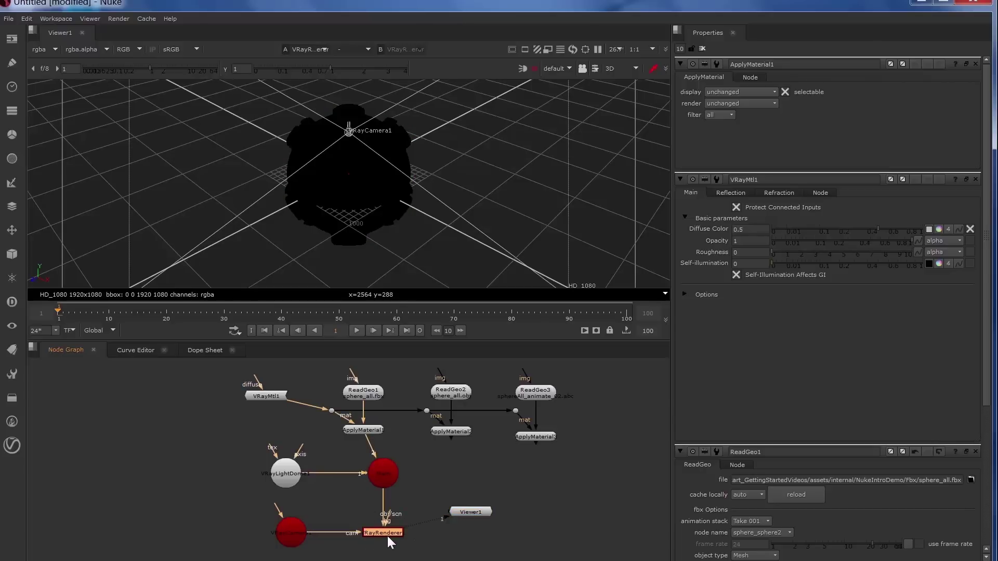
{"action": "key", "text": "Tab"}
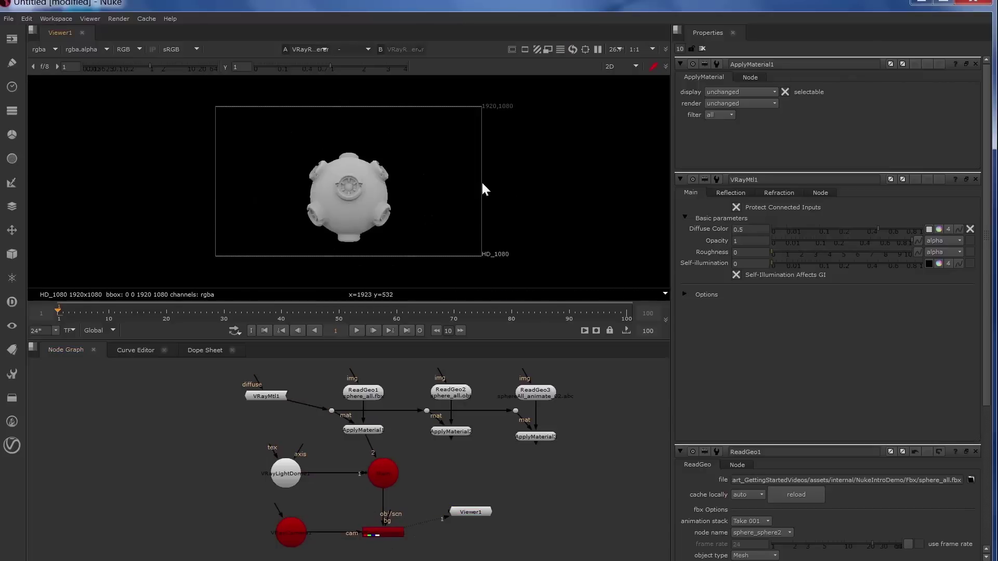
{"action": "key", "text": "f"}
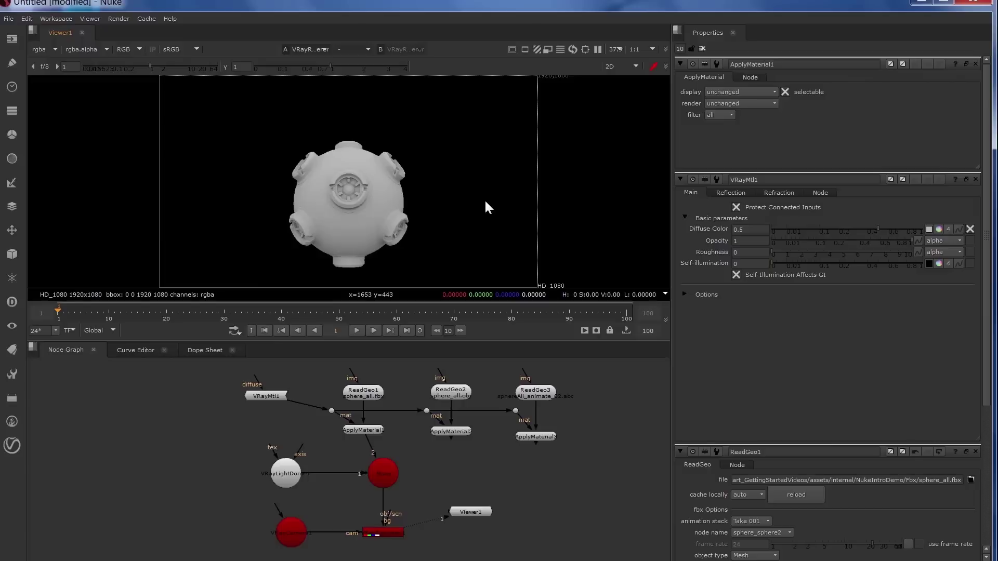
{"action": "left_click_drag", "start_coordinate": [366, 440], "coordinate": [525, 460]}
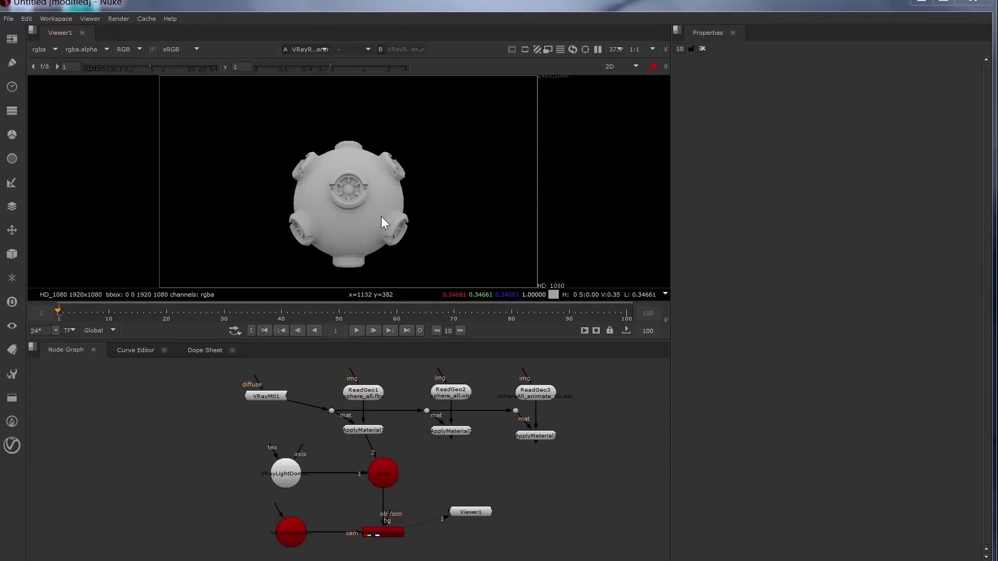
Set ApplyMaterial1's filter to name, cancelling the Object Name Chooser
{"action": "double_click", "coordinate": [371, 431]}
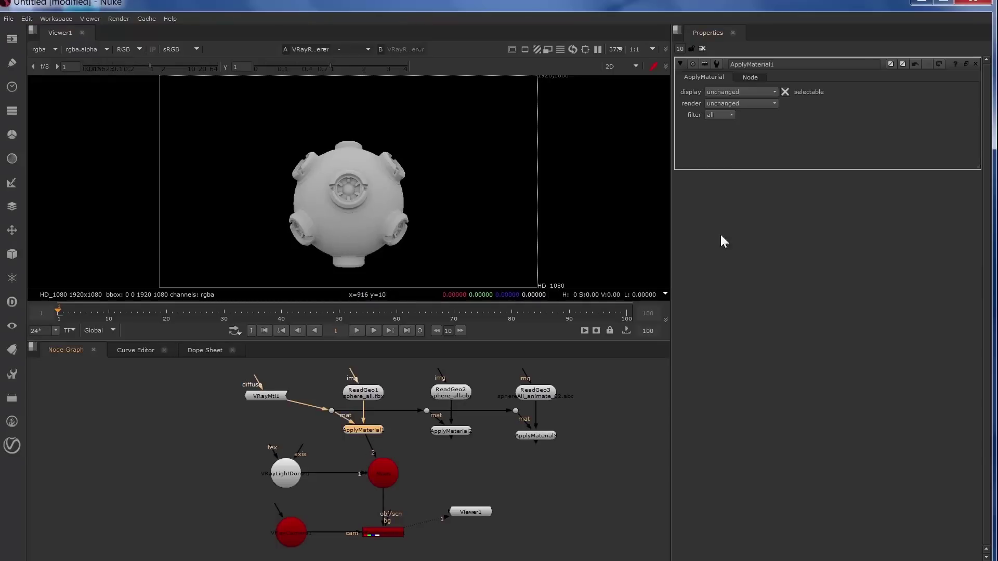
{"action": "left_click", "coordinate": [722, 115]}
{"action": "left_click", "coordinate": [727, 126]}
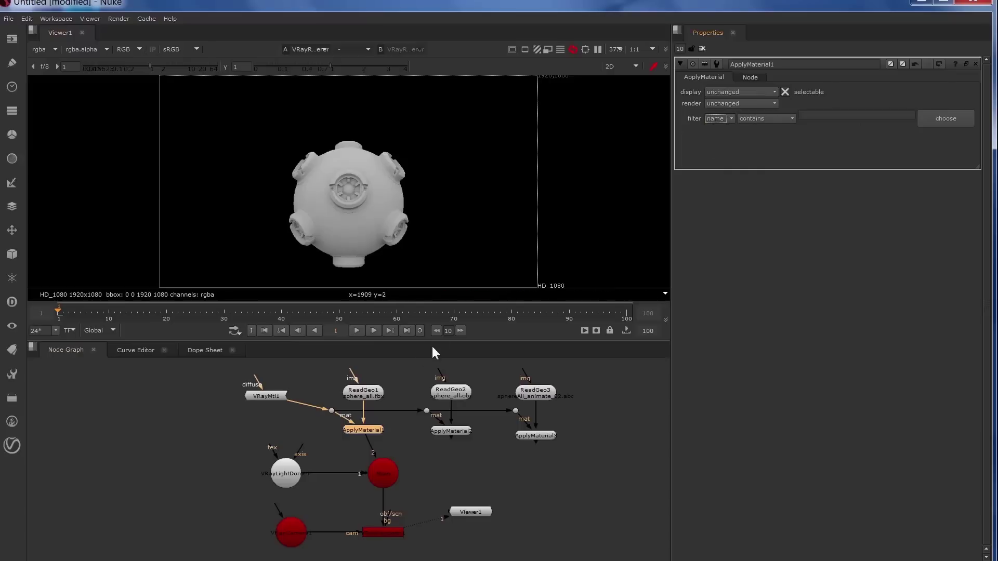
{"action": "left_click", "coordinate": [945, 119]}
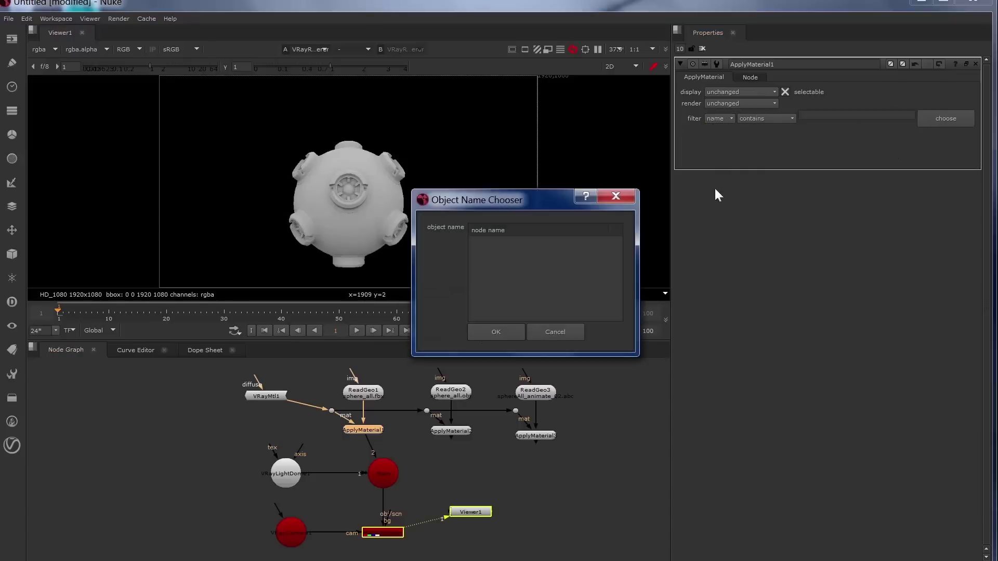
{"action": "left_click", "coordinate": [555, 332]}
Set ApplyMaterial2's filter to name as well
{"action": "double_click", "coordinate": [449, 431]}
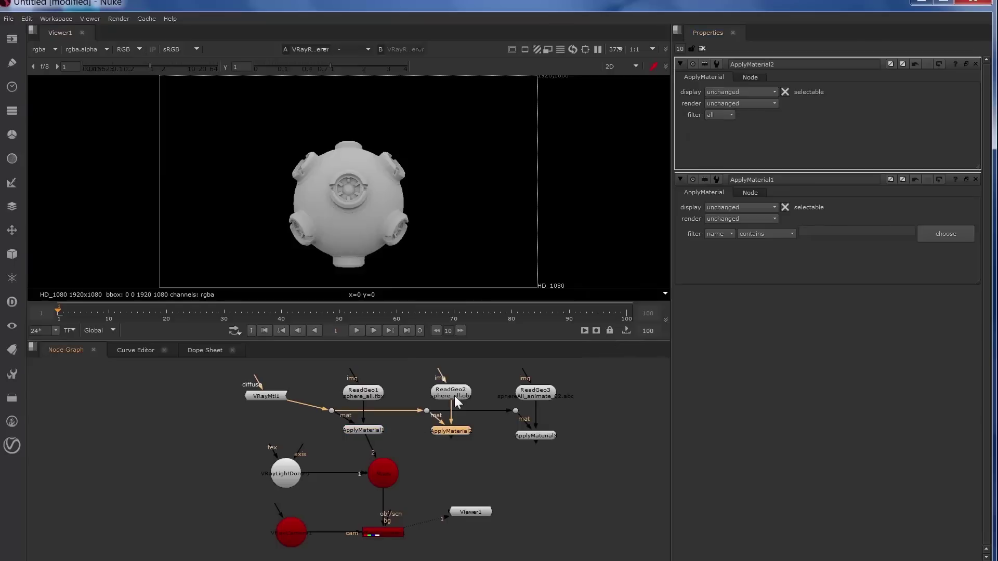
{"action": "left_click", "coordinate": [729, 116]}
{"action": "left_click", "coordinate": [726, 126]}
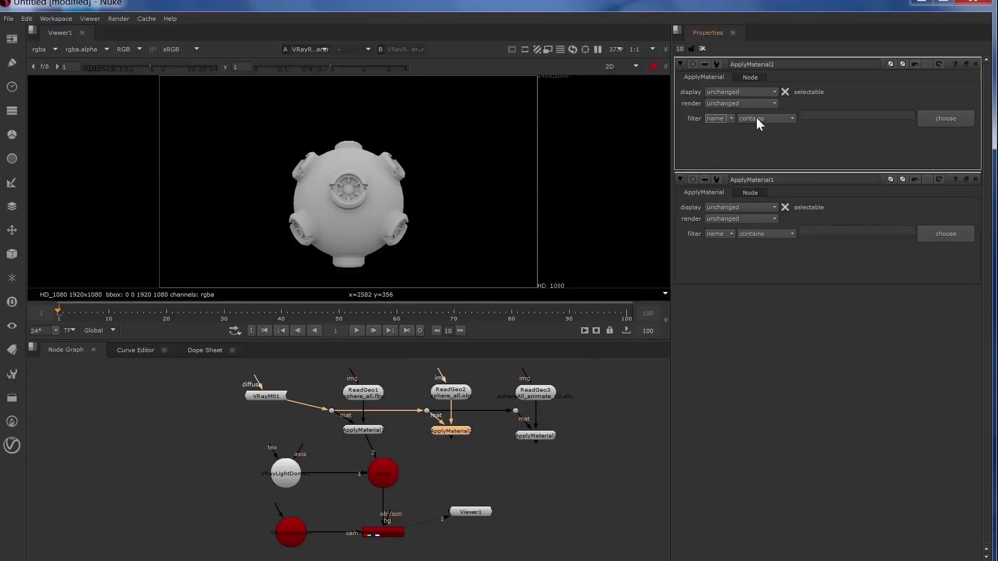
{"action": "left_click", "coordinate": [553, 337]}
Connect ApplyMaterial3 to the scene's input 2 and filter it by name to sphere_sphere3
{"action": "left_click_drag", "start_coordinate": [548, 436], "coordinate": [547, 427]}
{"action": "left_click_drag", "start_coordinate": [367, 439], "coordinate": [541, 429]}
{"action": "double_click", "coordinate": [541, 429]}
{"action": "left_click", "coordinate": [720, 115]}
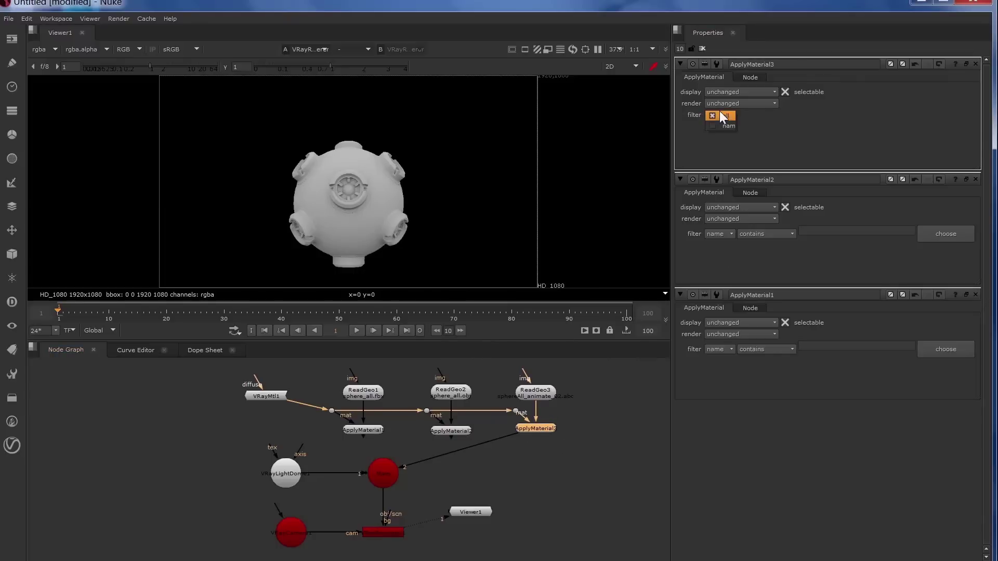
{"action": "left_click", "coordinate": [725, 126]}
{"action": "left_click", "coordinate": [935, 119]}
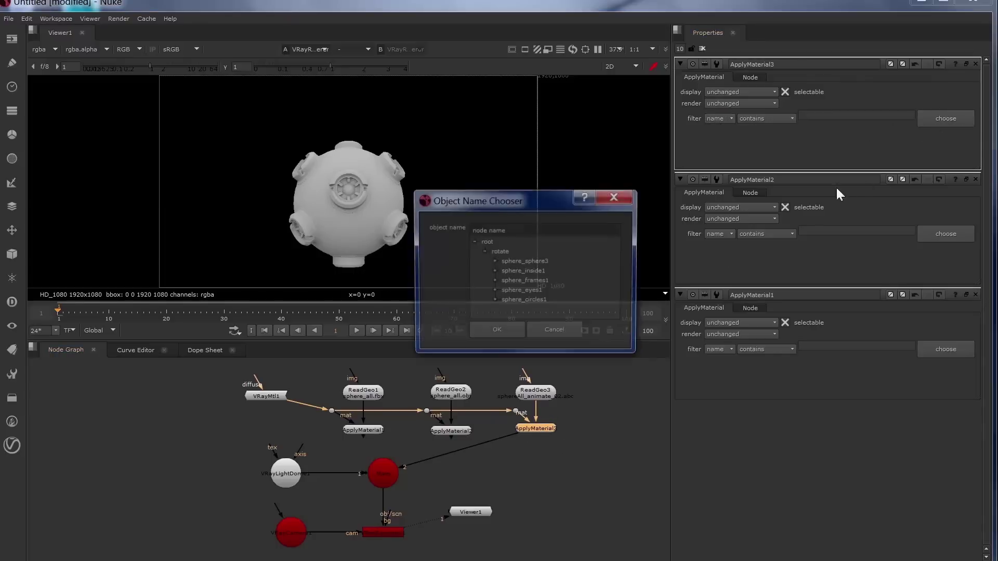
{"action": "left_click", "coordinate": [512, 260]}
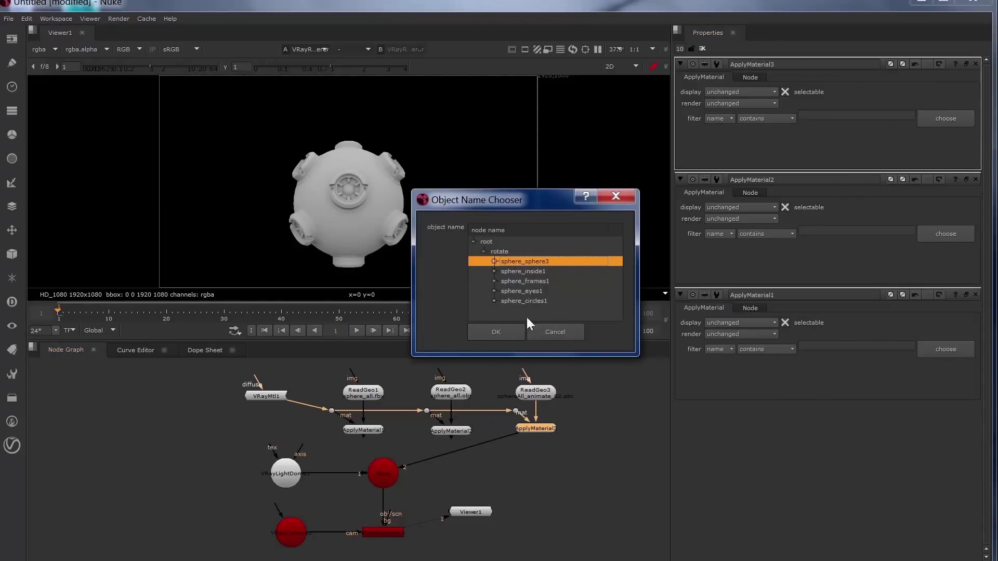
{"action": "left_click", "coordinate": [513, 329]}
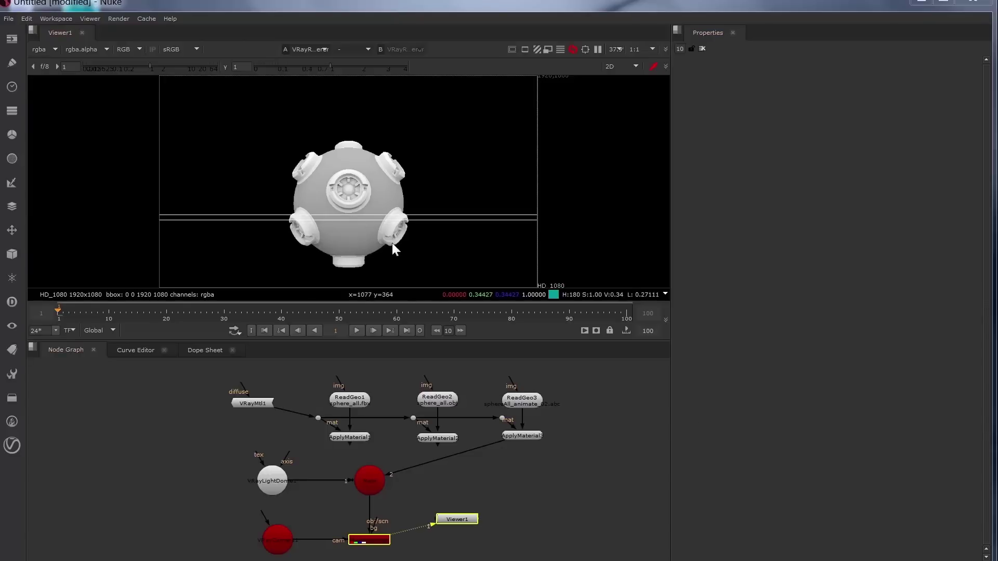
Select ReadGeo3 and switch the viewer to the 3D scene
{"action": "left_click", "coordinate": [525, 400]}
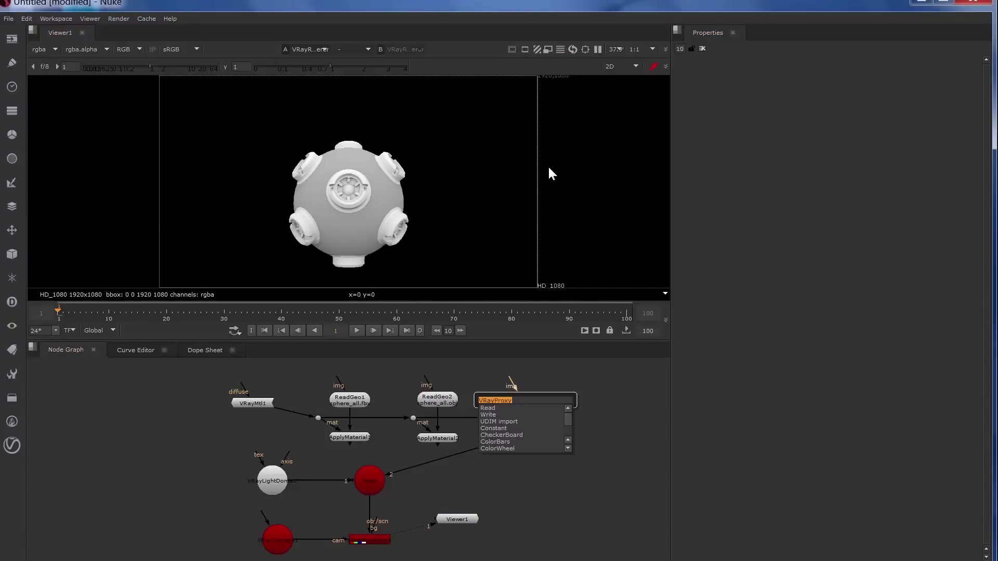
{"action": "key", "text": "Tab"}
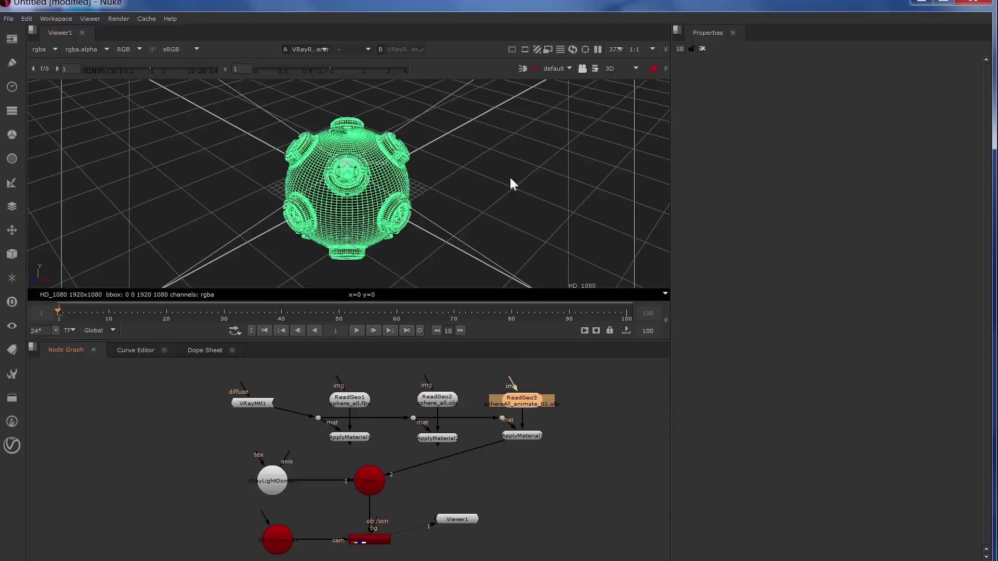
{"action": "left_click", "coordinate": [603, 395]}
Create a VRayProxy node whose file path loads sphereAll_animate_02.abc
{"action": "key", "text": "Tab"}
{"action": "type", "text": "VRayProxy"}
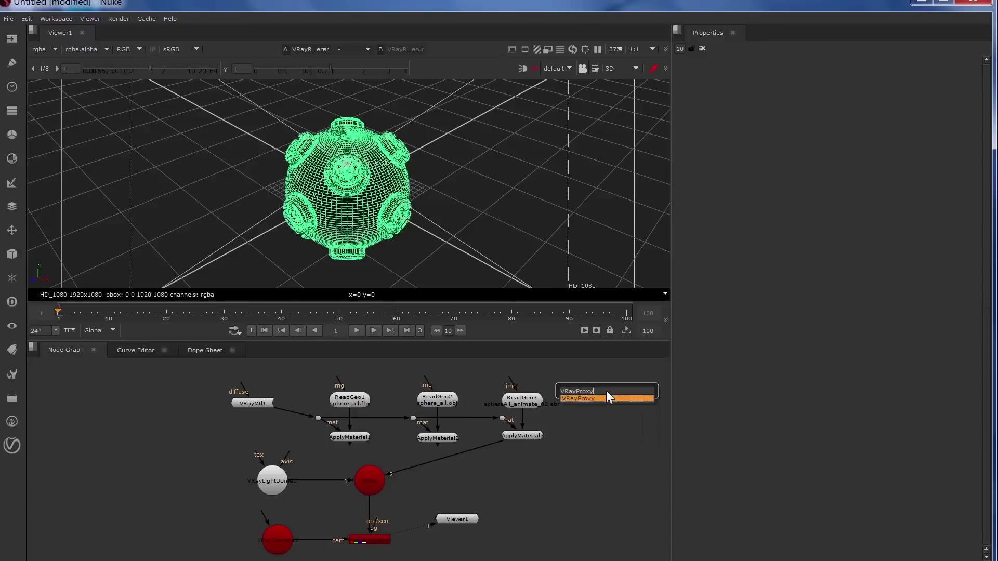
{"action": "key", "text": "Return"}
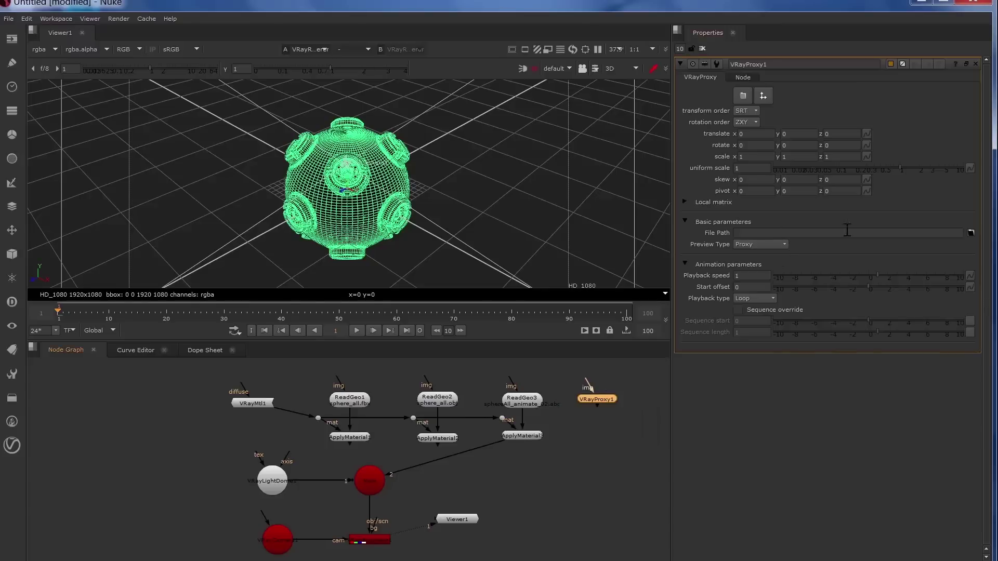
{"action": "left_click", "coordinate": [970, 232]}
{"action": "left_click", "coordinate": [499, 242]}
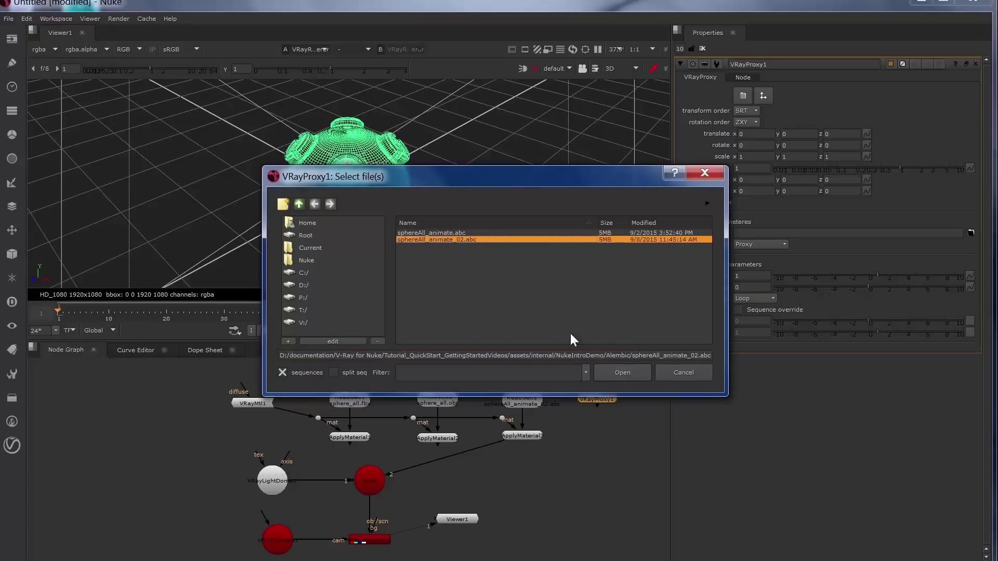
{"action": "left_click", "coordinate": [619, 370]}
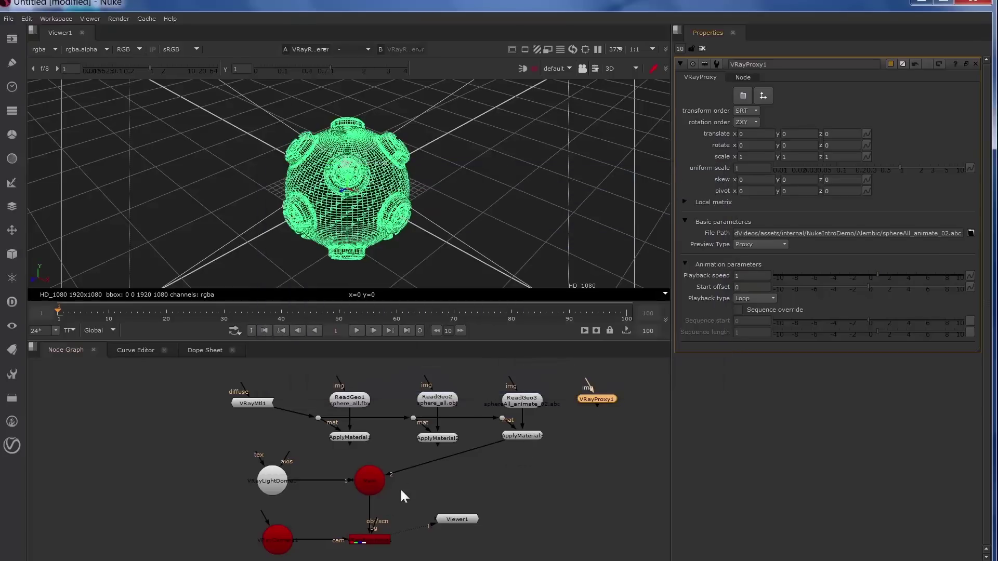
View the Scene node and connect VRayProxy1 into ApplyMaterial3 in place of ReadGeo3
{"action": "left_click", "coordinate": [370, 475]}
{"action": "key", "text": "1"}
{"action": "left_click_drag", "start_coordinate": [523, 428], "coordinate": [587, 404]}
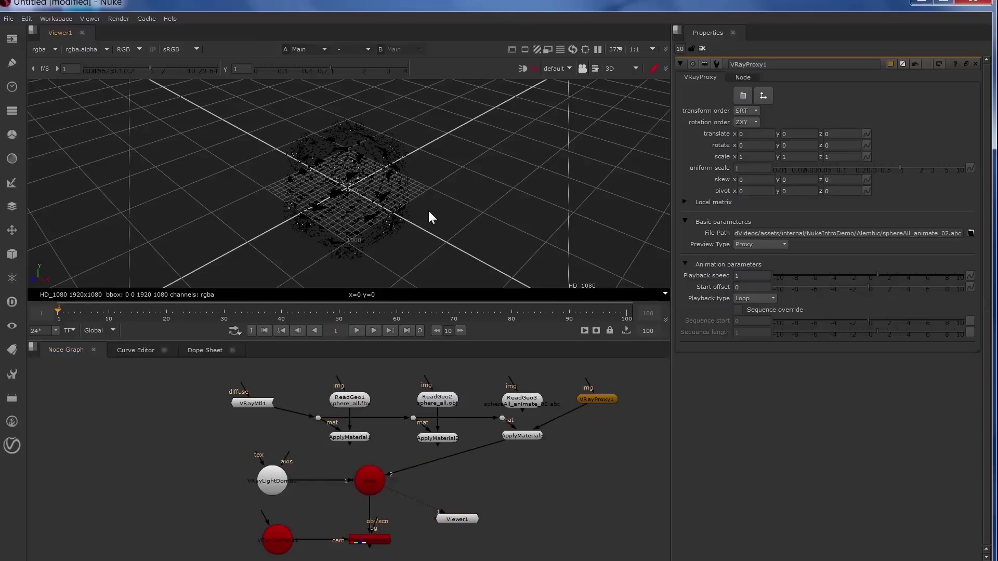
Orbit the 3D view to inspect the proxy sphere from a lower side angle
{"action": "left_click_drag", "start_coordinate": [428, 209], "coordinate": [447, 167], "text": "ctrl"}
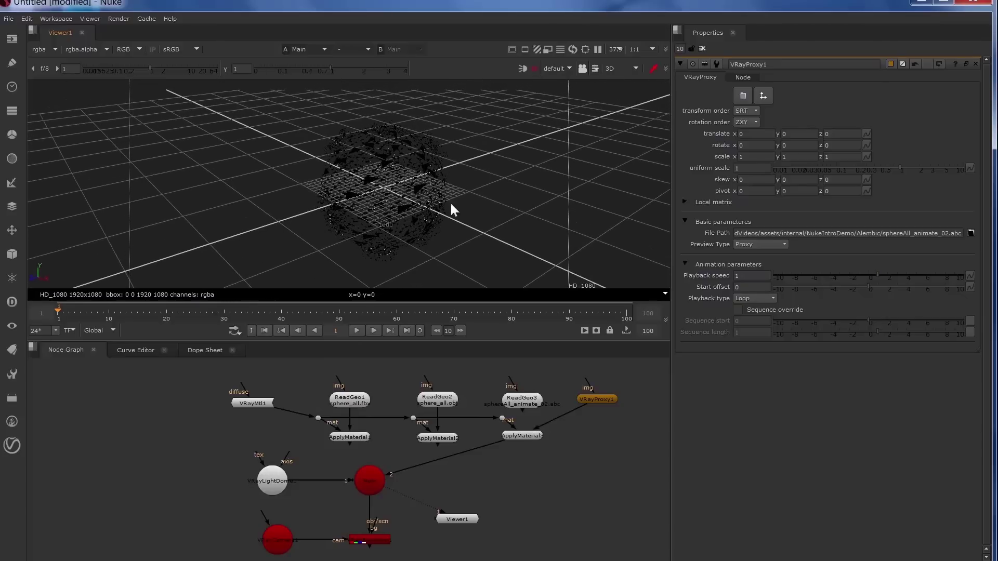
{"action": "left_click", "coordinate": [317, 221]}
{"action": "left_click", "coordinate": [494, 194]}
{"action": "left_click", "coordinate": [419, 188]}
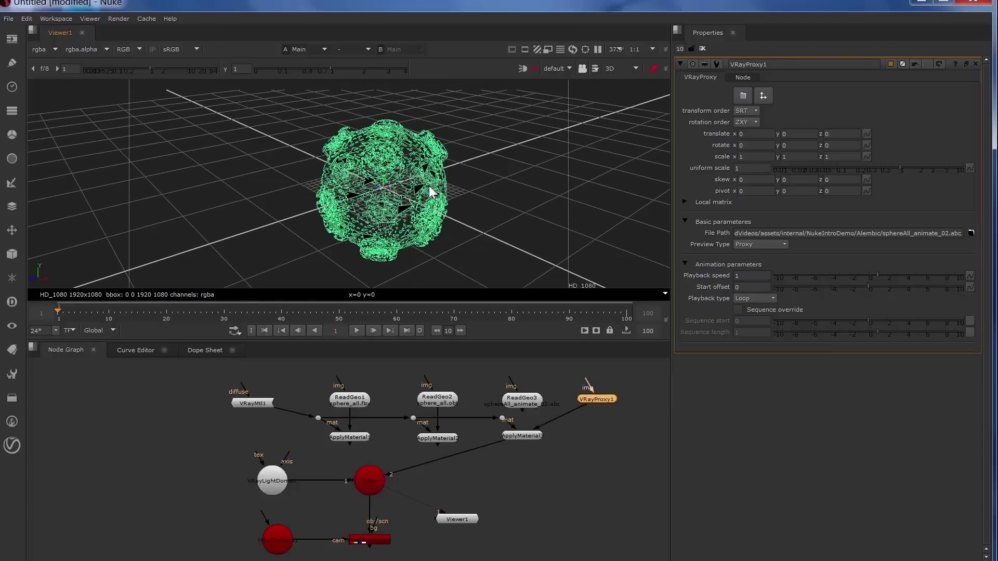
{"action": "left_click_drag", "start_coordinate": [429, 185], "coordinate": [494, 188], "text": "ctrl"}
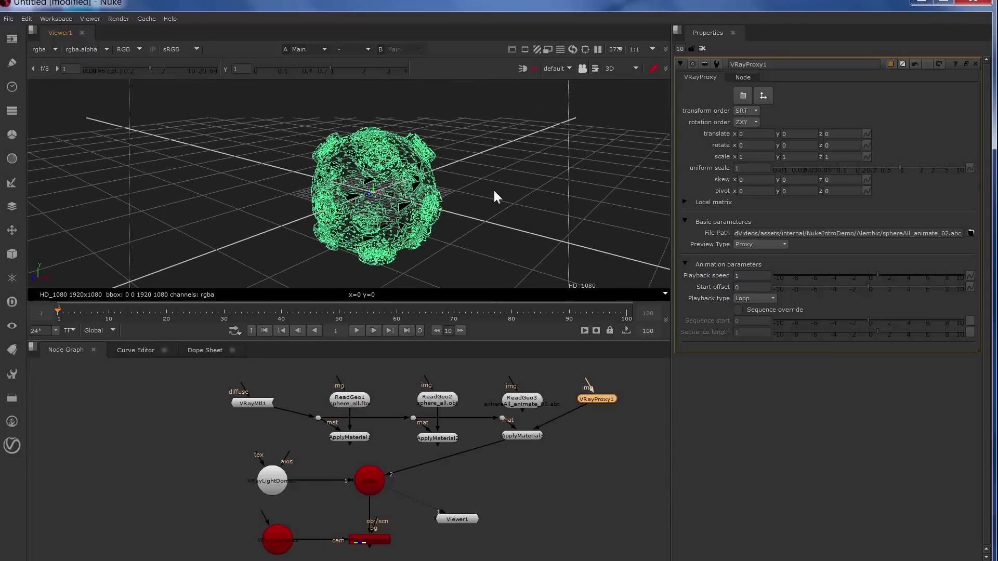
{"action": "left_click", "coordinate": [494, 189]}
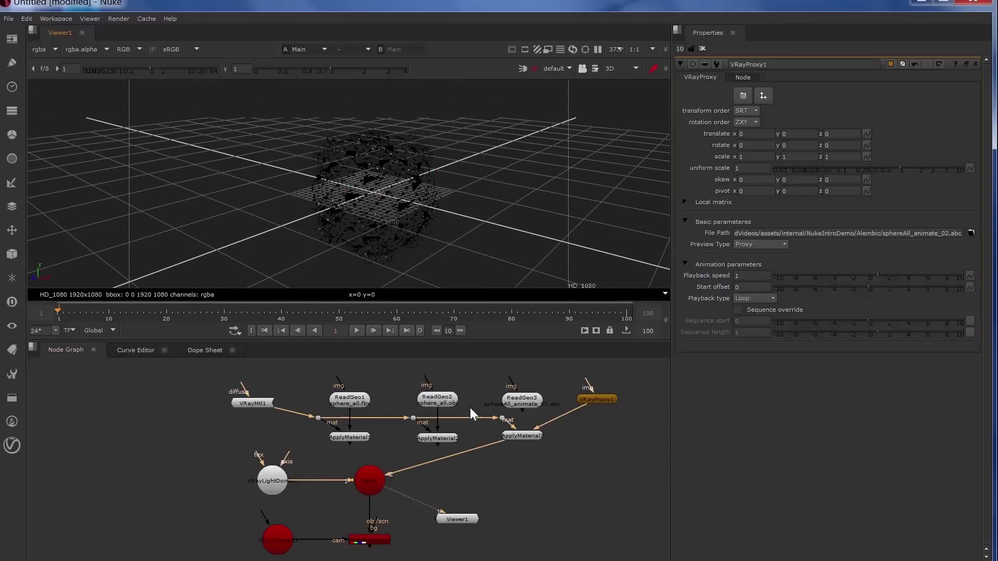
{"action": "left_click", "coordinate": [373, 544]}
Show the renderer's 2D output and bring up ApplyMaterial3's settings
{"action": "key", "text": "1"}
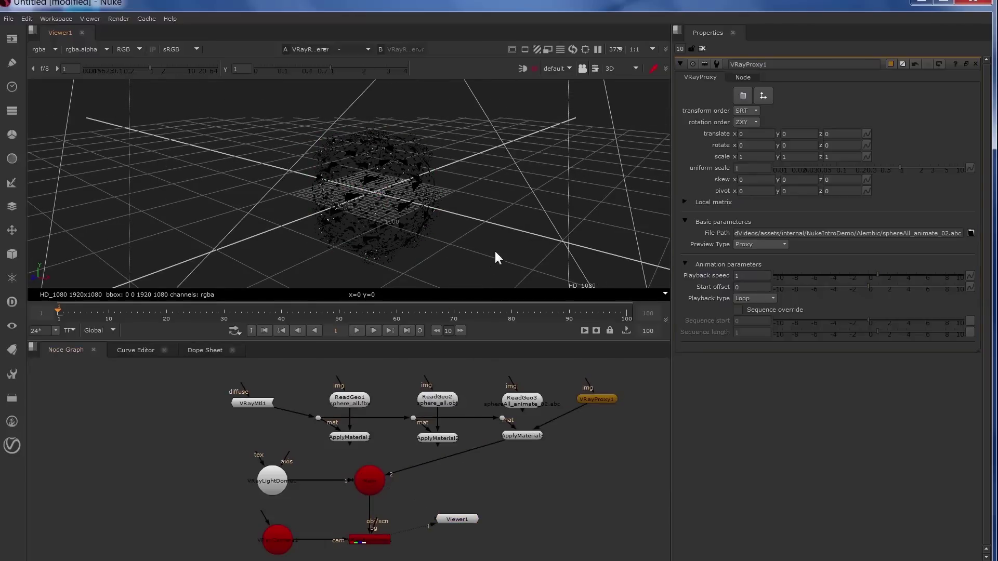
{"action": "key", "text": "Tab"}
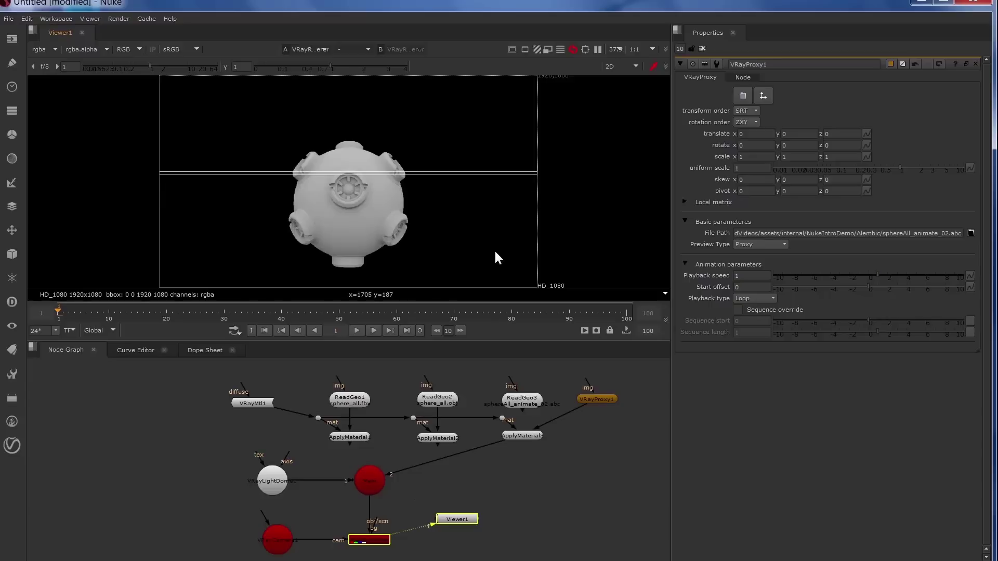
{"action": "double_click", "coordinate": [542, 435]}
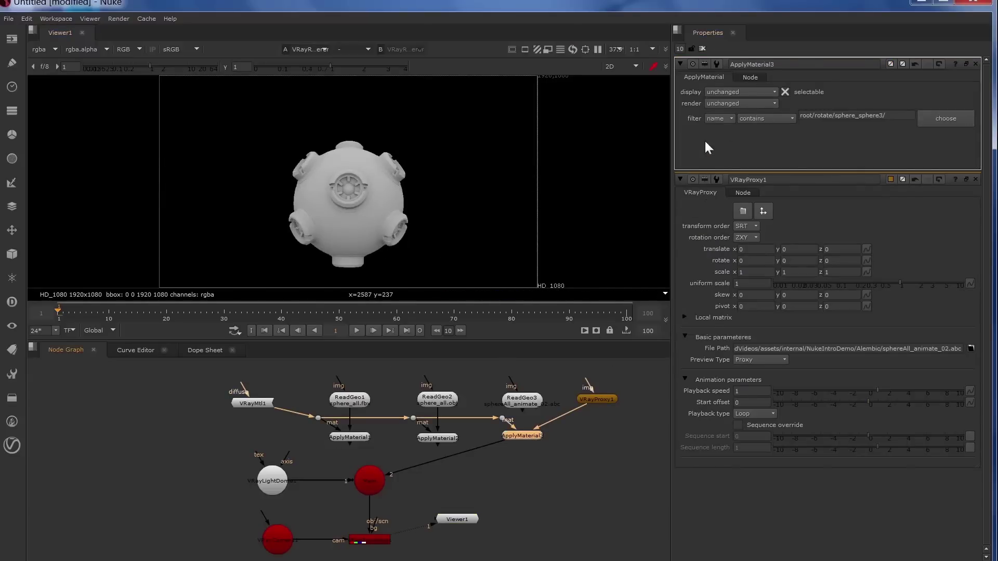
Split VRayMtl1's Diffuse Color into channels and set green and blue to 0
{"action": "double_click", "coordinate": [260, 398]}
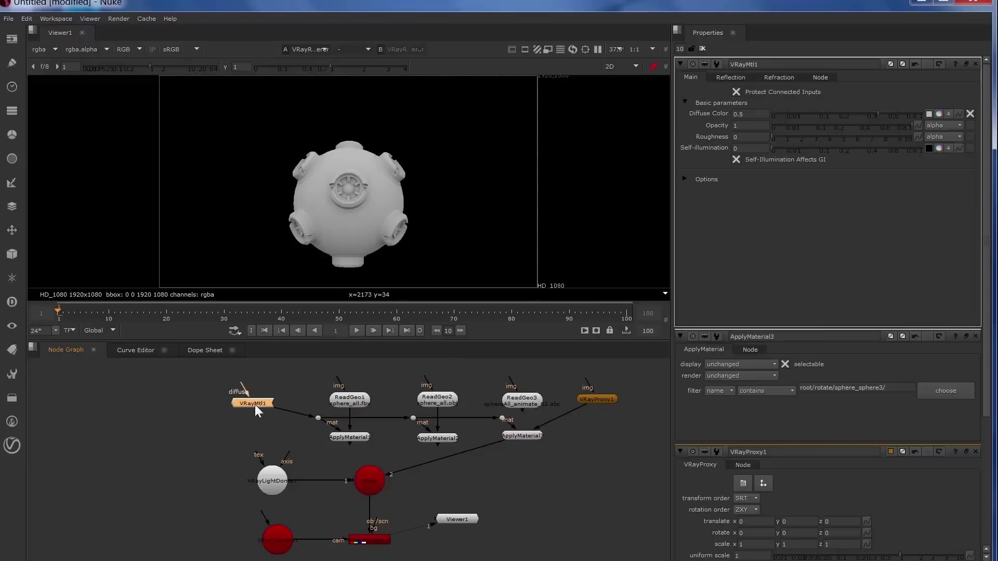
{"action": "left_click", "coordinate": [946, 114]}
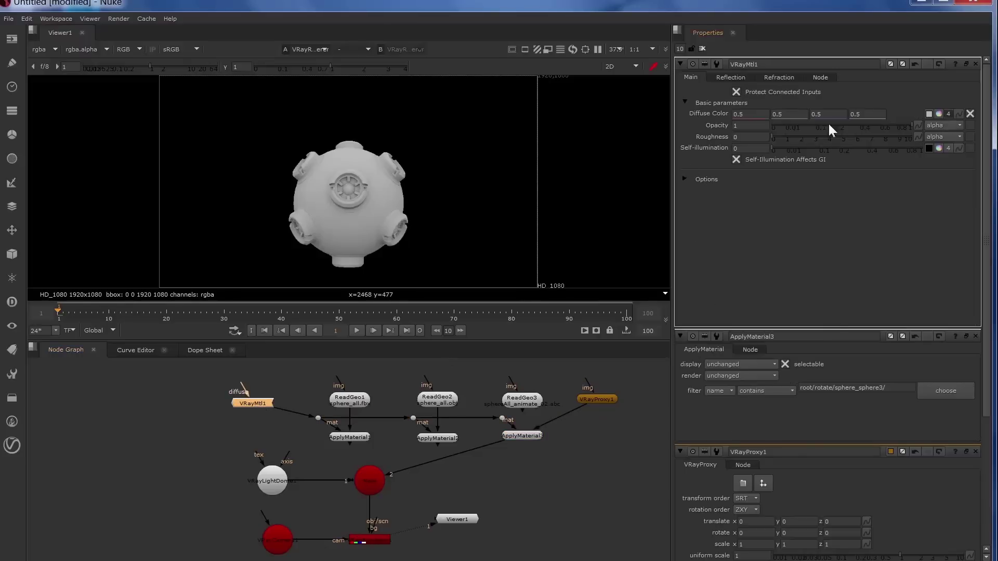
{"action": "double_click", "coordinate": [786, 115]}
{"action": "type", "text": "0"}
{"action": "key", "text": "Tab"}
{"action": "type", "text": "0"}
{"action": "key", "text": "Tab"}
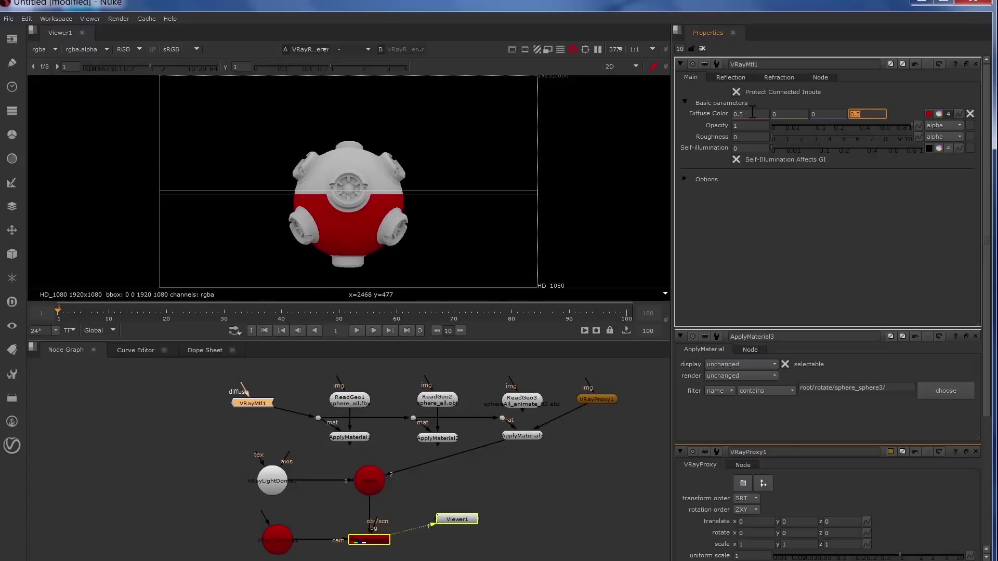
Point VRayProxy1's File Path to VRmesh/sphere_and_frames.vrmesh
{"action": "left_click", "coordinate": [664, 442]}
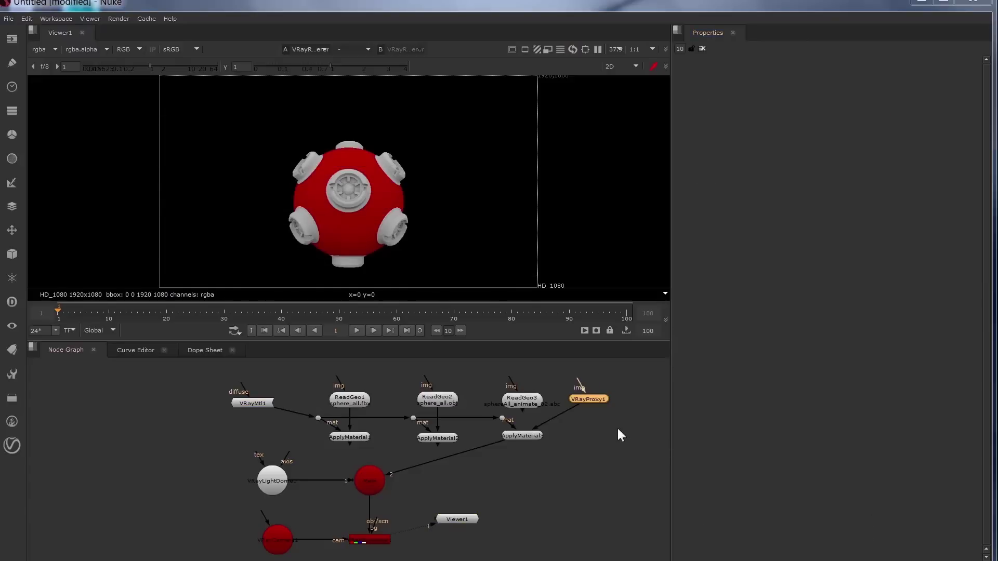
{"action": "double_click", "coordinate": [587, 399]}
{"action": "left_click", "coordinate": [970, 233]}
{"action": "left_click", "coordinate": [299, 204]}
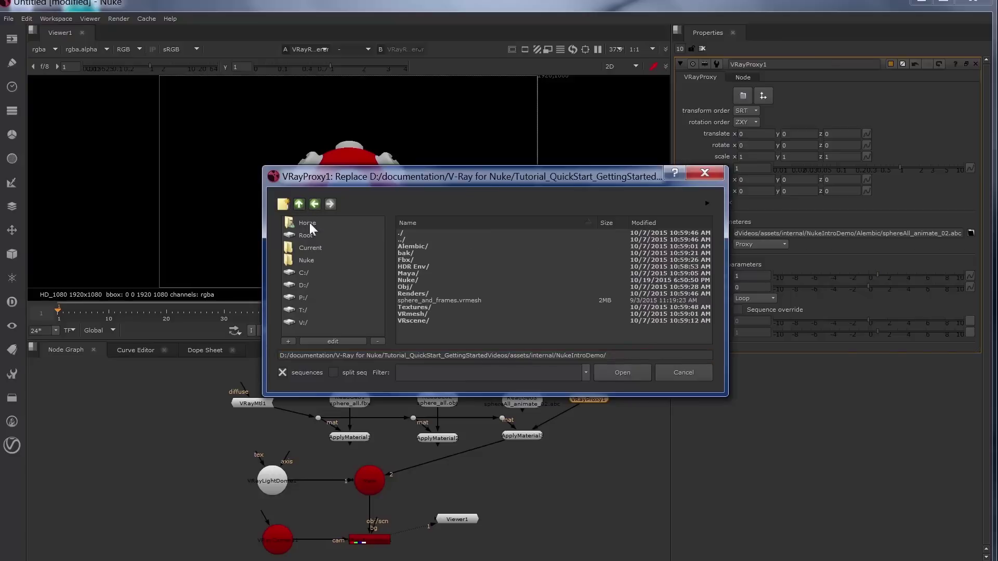
{"action": "double_click", "coordinate": [421, 312]}
{"action": "left_click", "coordinate": [456, 253]}
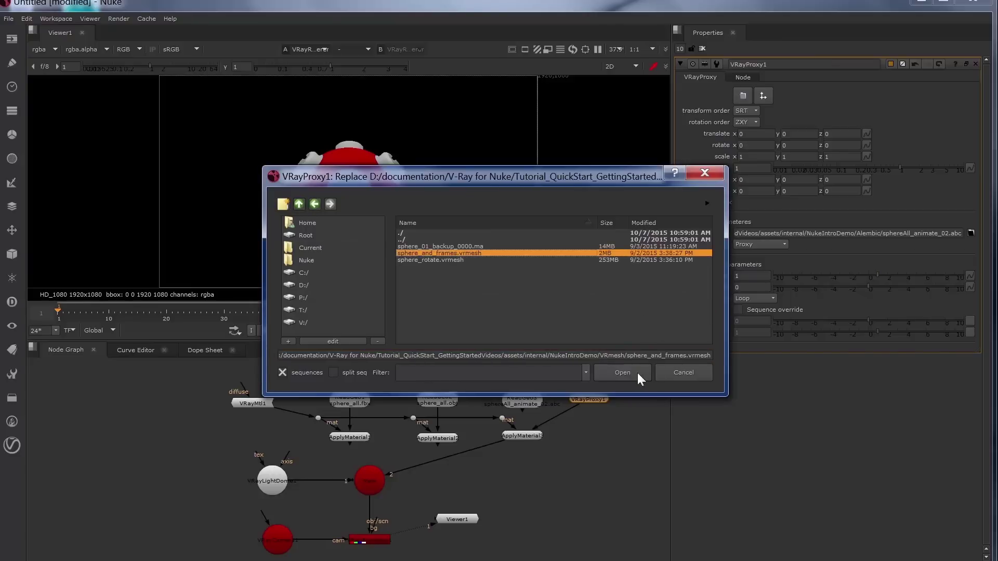
{"action": "left_click", "coordinate": [637, 373]}
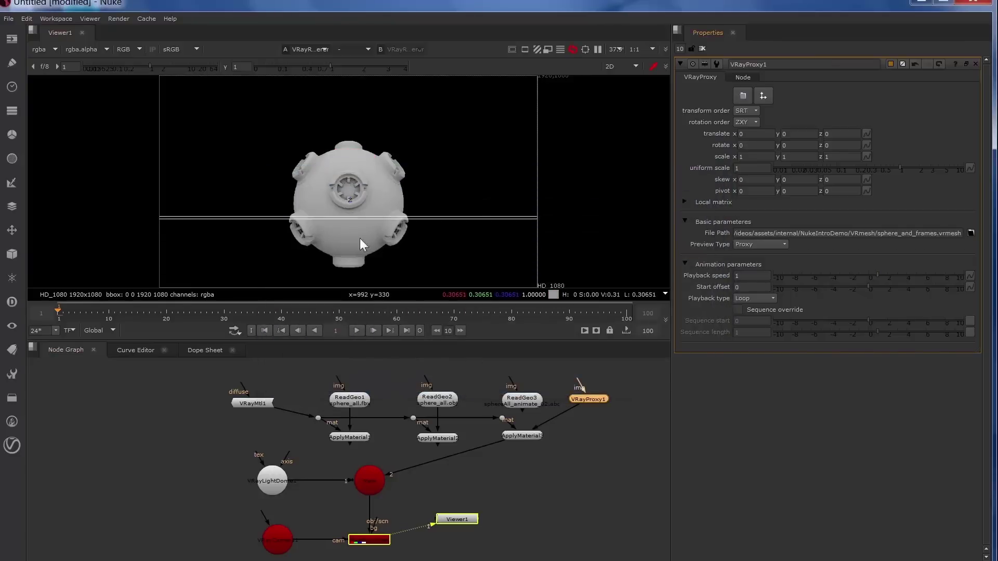
Inspect the Alembic hierarchy in ReadGeo3's Scenegraph tab
{"action": "double_click", "coordinate": [530, 405]}
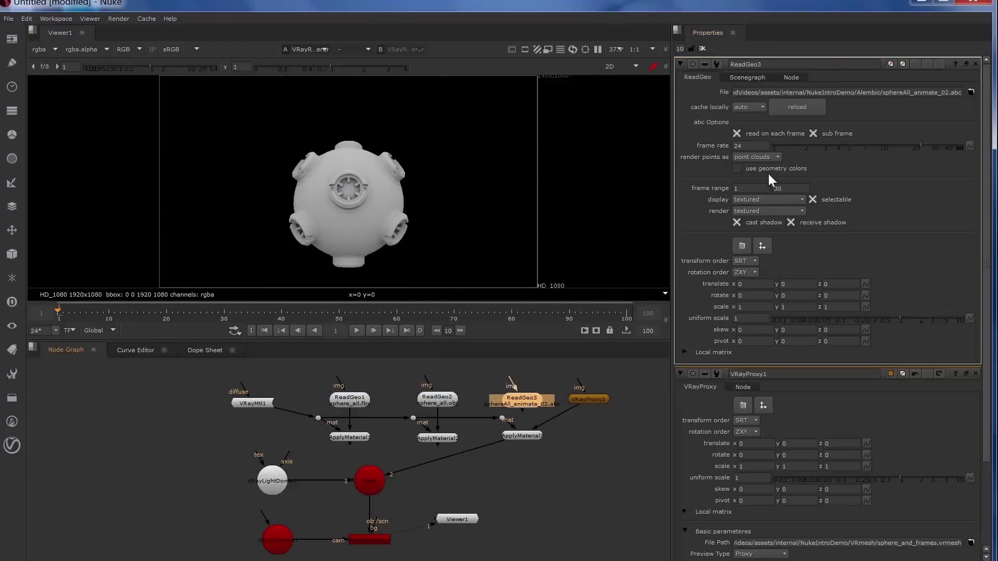
{"action": "left_click", "coordinate": [749, 78]}
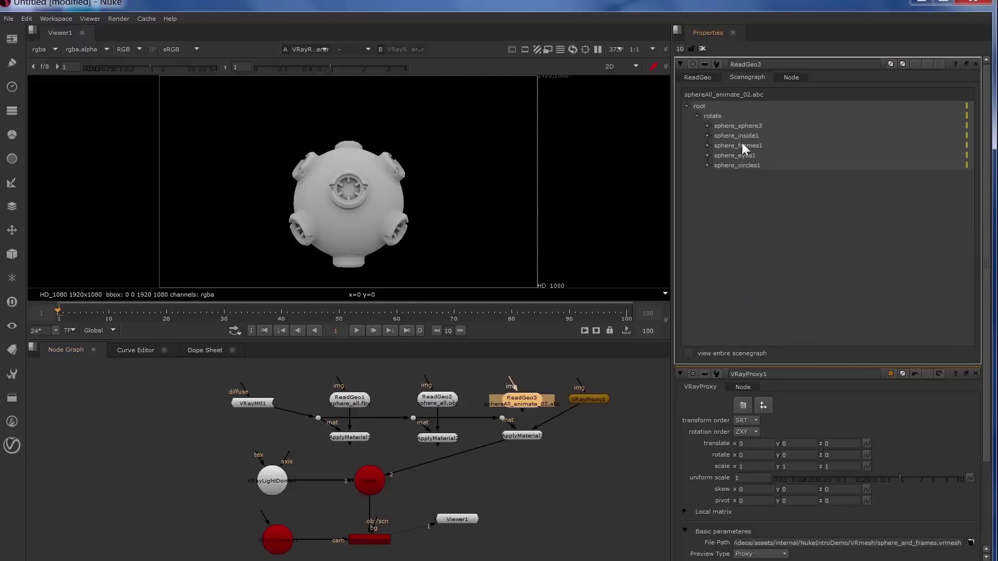
{"action": "left_click", "coordinate": [694, 78]}
Clear the Properties bin and open VRayProxy1 and ApplyMaterial3 settings together
{"action": "left_click", "coordinate": [702, 49]}
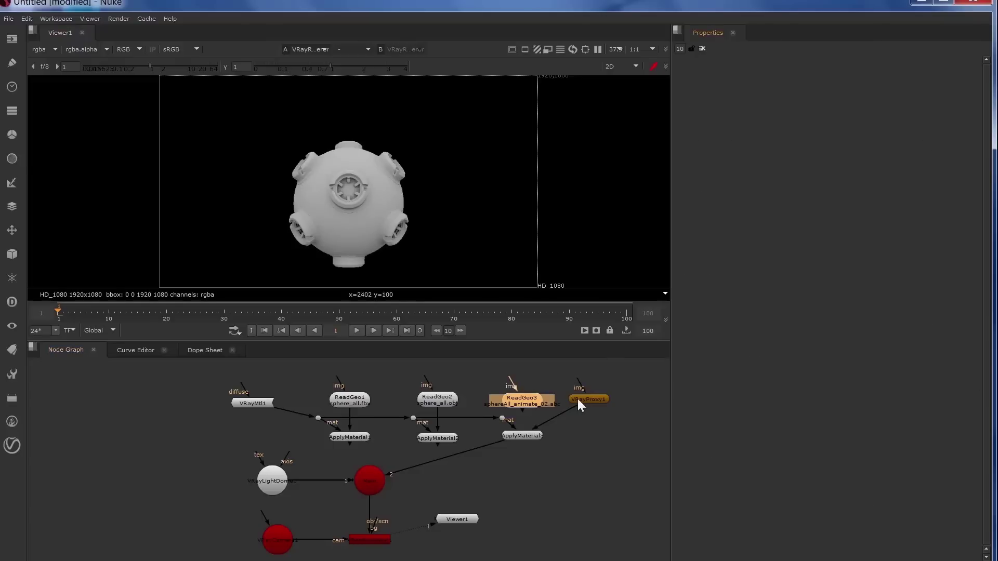
{"action": "double_click", "coordinate": [578, 403]}
{"action": "double_click", "coordinate": [524, 436]}
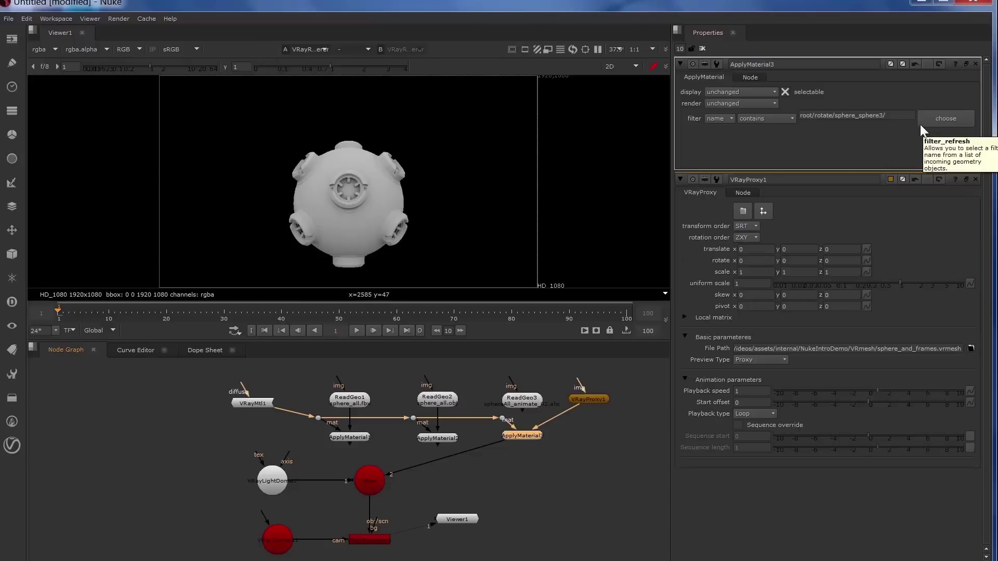
Pick sphere_VRayMtl1 in the Object Name Chooser as ApplyMaterial3's name filter
{"action": "left_click", "coordinate": [940, 120]}
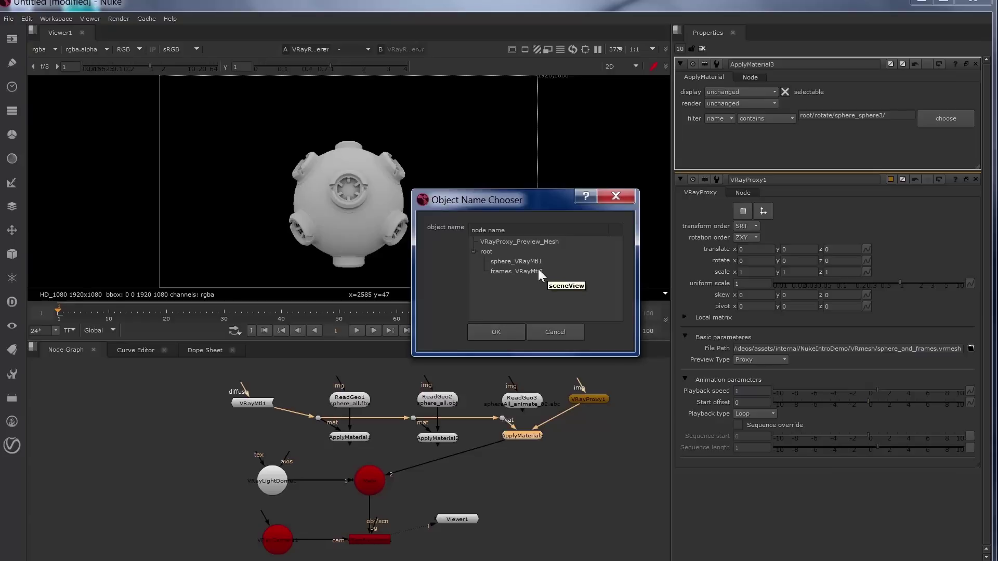
{"action": "left_click", "coordinate": [508, 262]}
{"action": "left_click", "coordinate": [487, 336]}
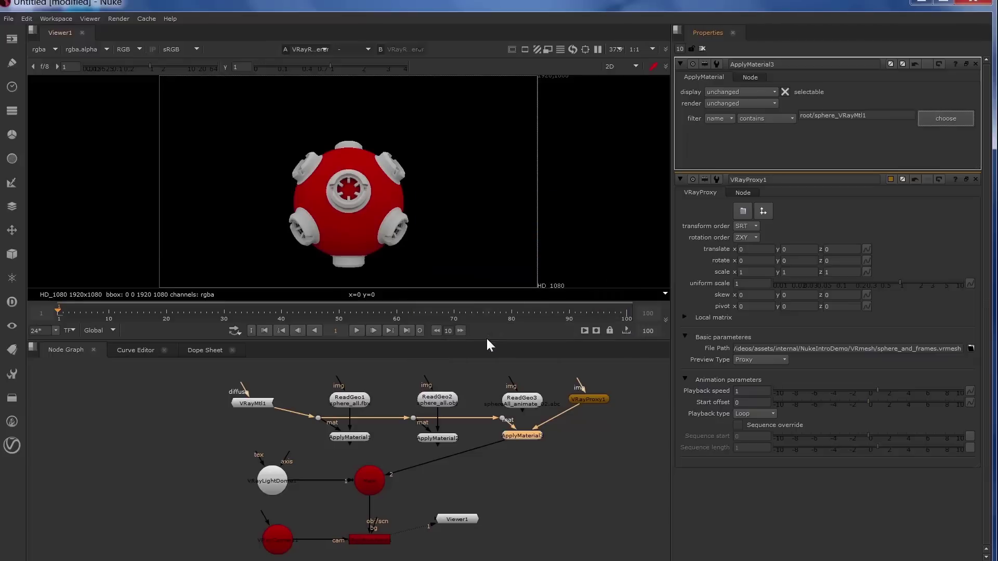